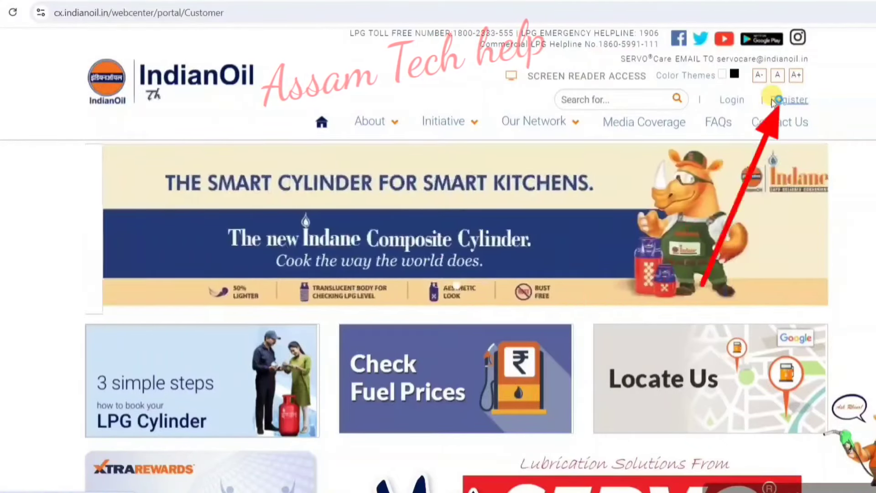
Step: Open the customer registration form and complete its reCAPTCHA check
{"action": "left_click", "coordinate": [774, 100]}
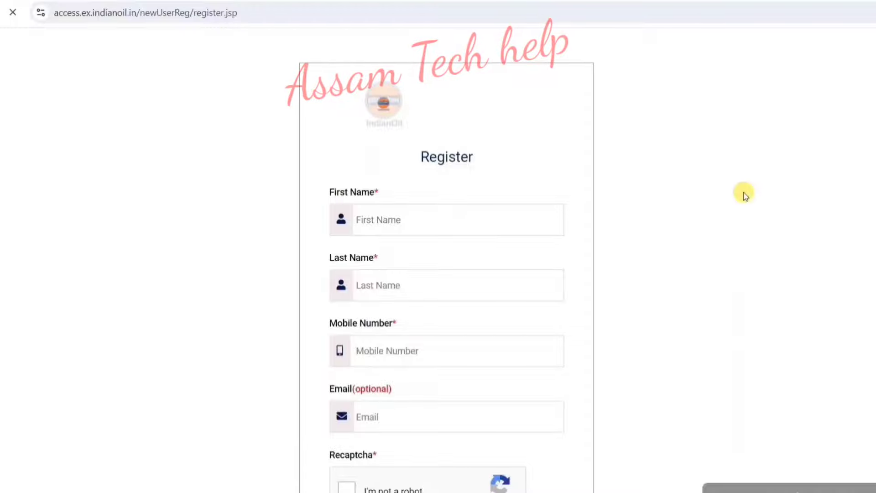
{"action": "scroll", "coordinate": [744, 195], "scroll_direction": "down", "scroll_amount": 2}
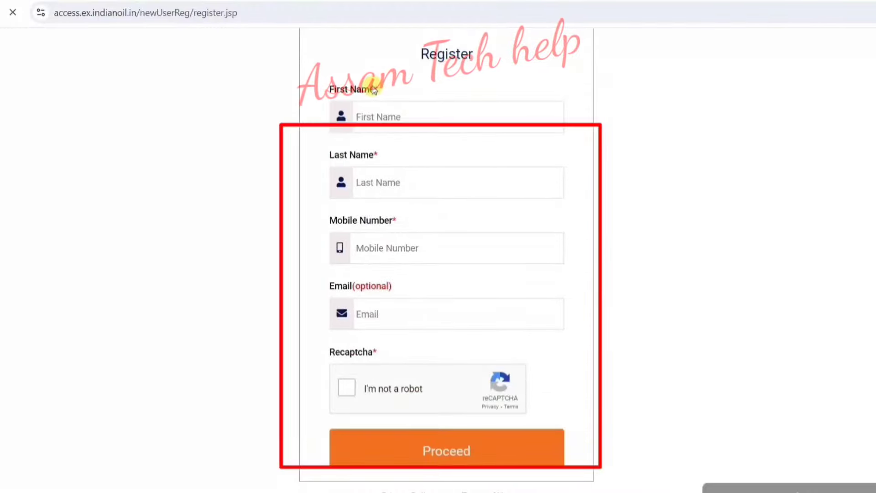
{"action": "left_click", "coordinate": [388, 115]}
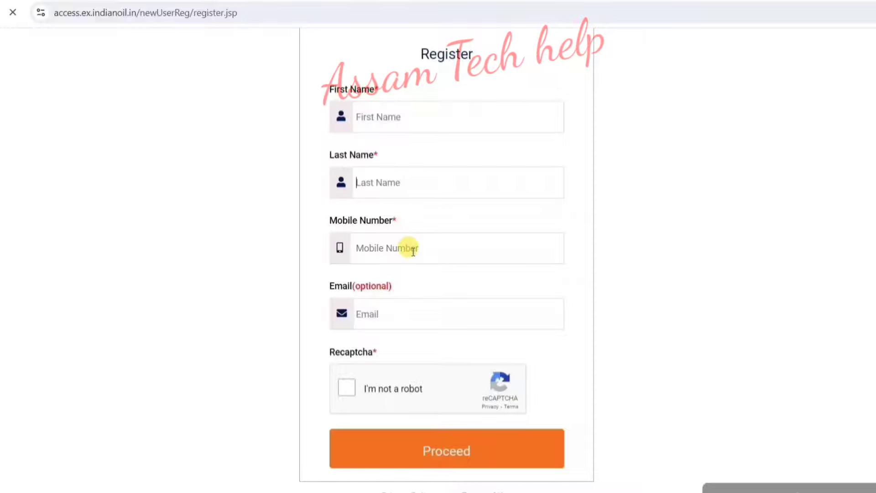
{"action": "left_click", "coordinate": [403, 313]}
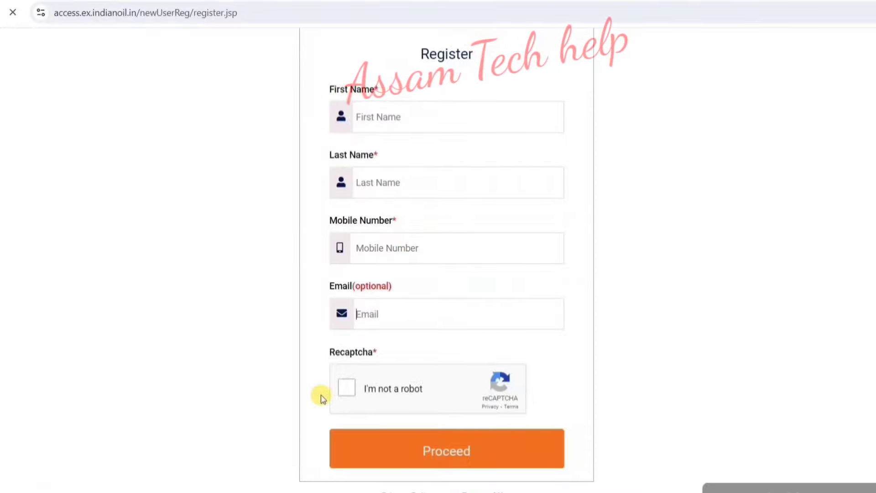
{"action": "left_click", "coordinate": [388, 383]}
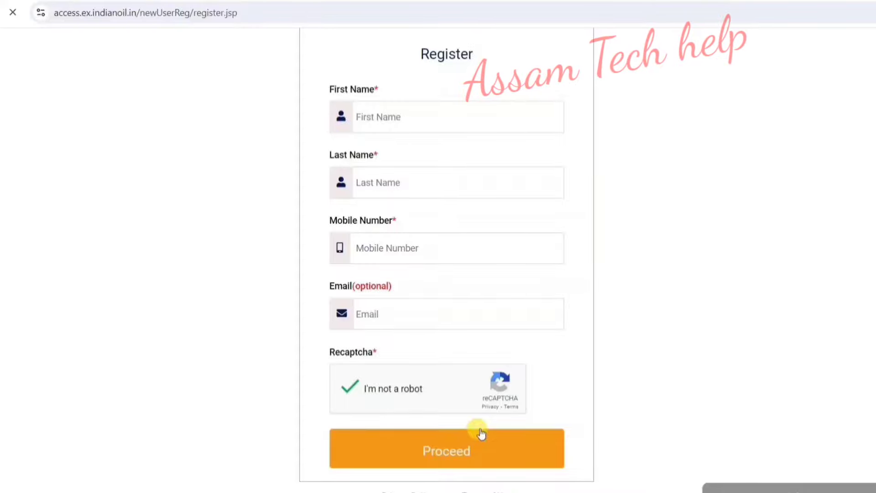
{"action": "left_click", "coordinate": [343, 466]}
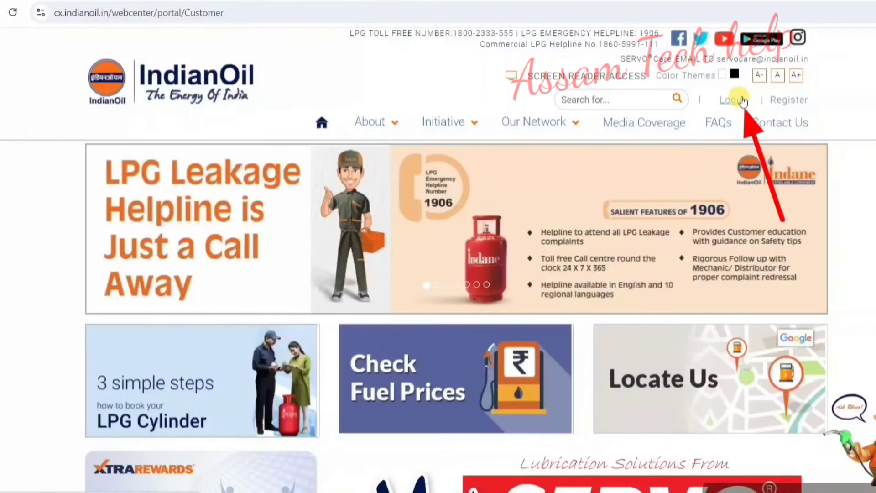
Step: Open the customer login and submit the registered mobile number as the username
{"action": "left_click", "coordinate": [733, 100]}
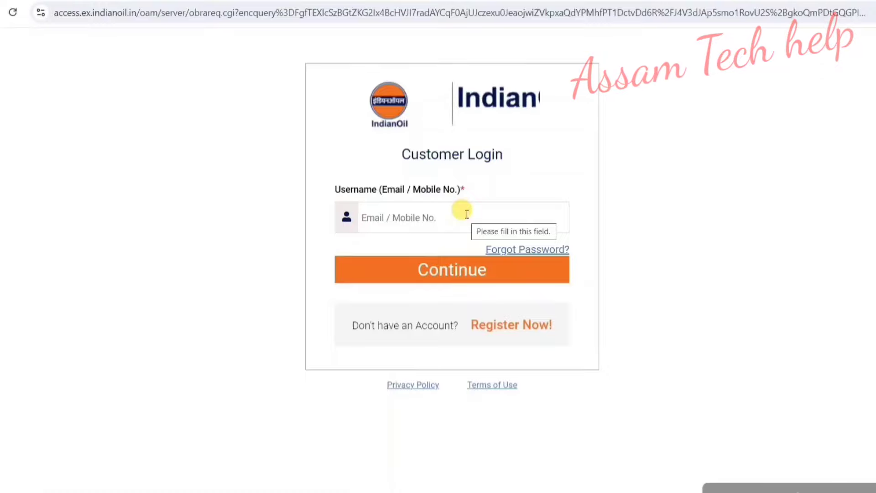
{"action": "left_click", "coordinate": [436, 212]}
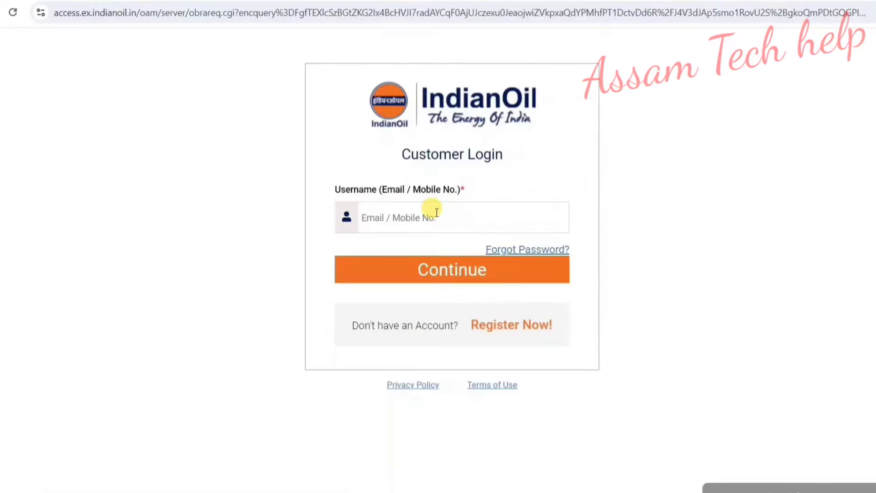
{"action": "key", "text": "ctrl+v"}
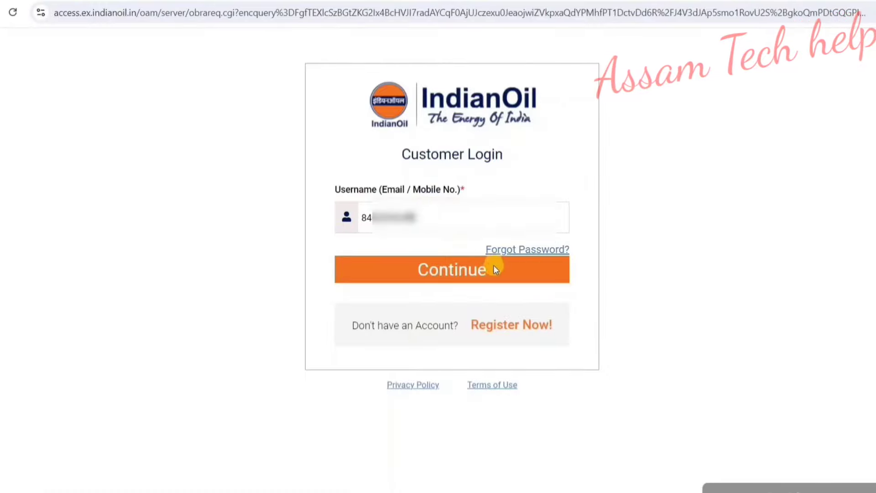
{"action": "left_click", "coordinate": [478, 270]}
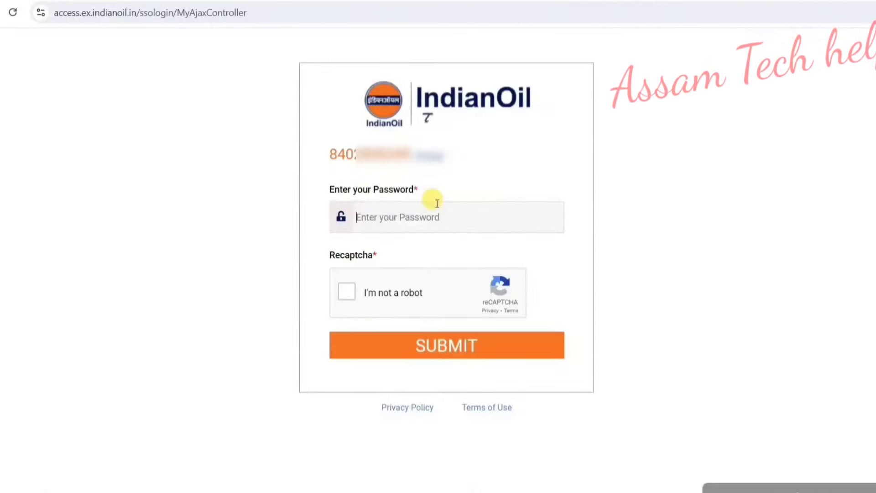
Step: Enter the account password, complete the reCAPTCHA check and log in, declining to save the password in the browser
{"action": "type", "text": "•"}
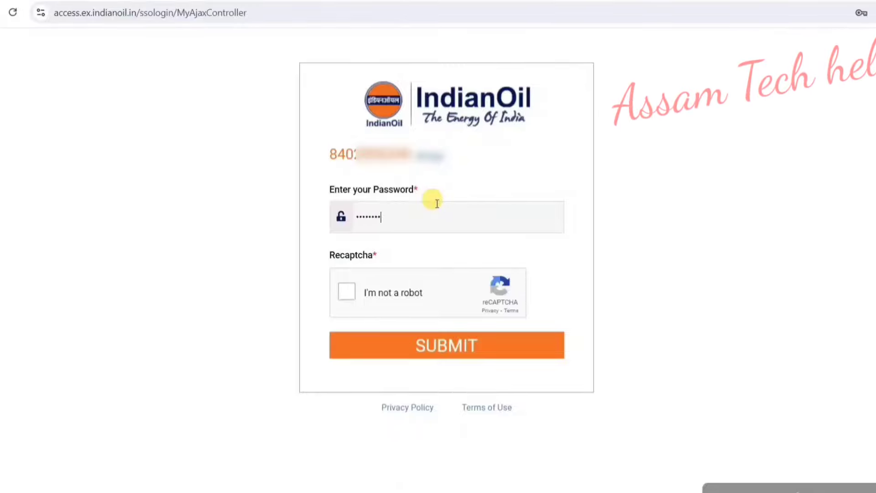
{"action": "left_click", "coordinate": [345, 291]}
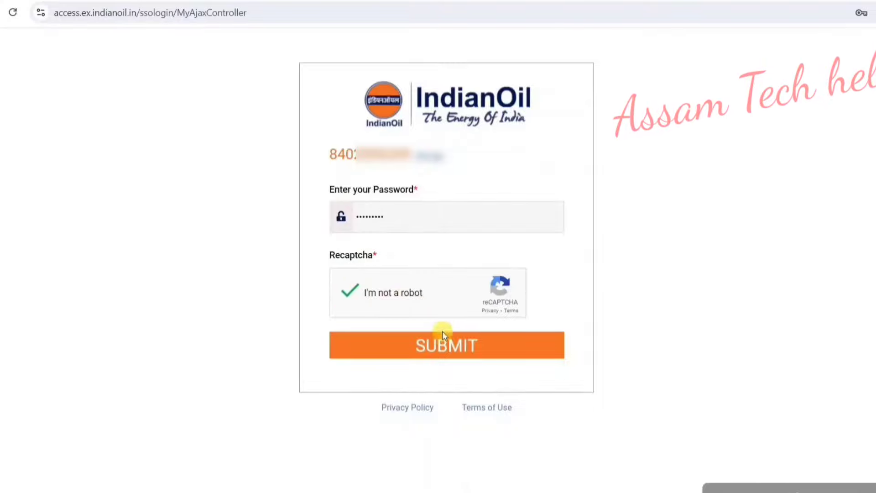
{"action": "left_click", "coordinate": [442, 346]}
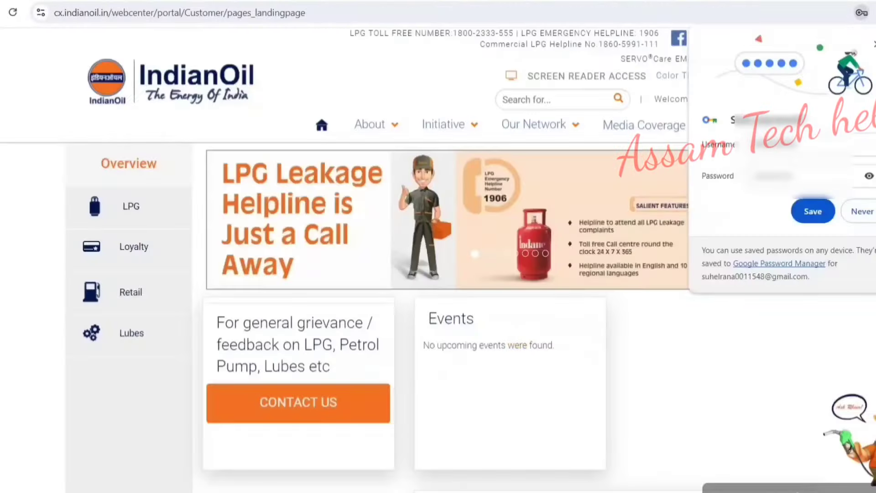
{"action": "left_click", "coordinate": [861, 211]}
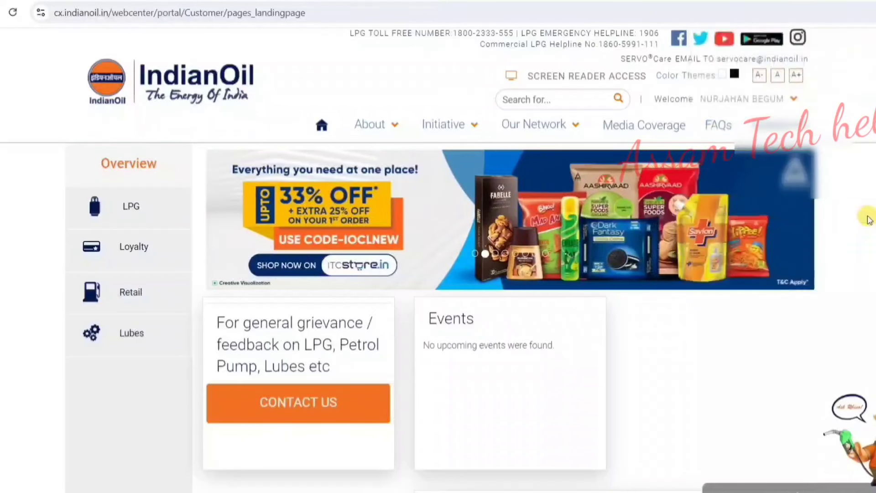
Step: Go to the LPG section and start the KYC submission for a new connection
{"action": "left_click", "coordinate": [144, 206]}
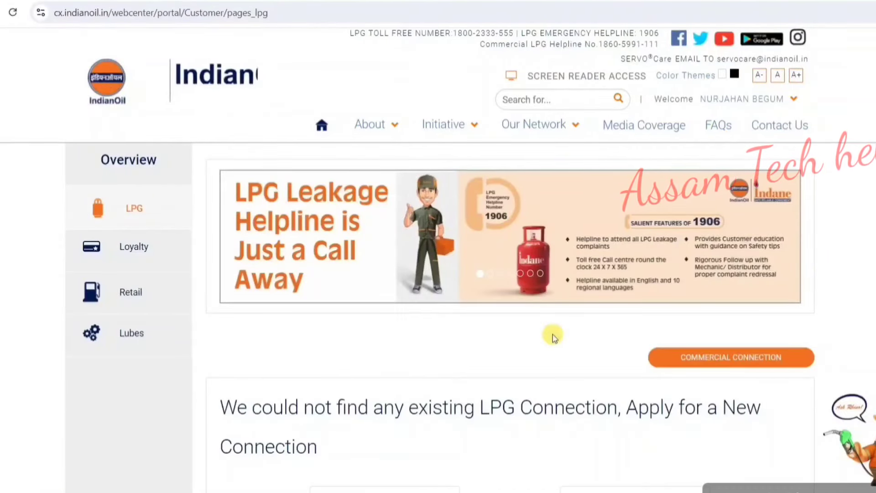
{"action": "scroll", "coordinate": [408, 260], "scroll_direction": "down", "scroll_amount": 5}
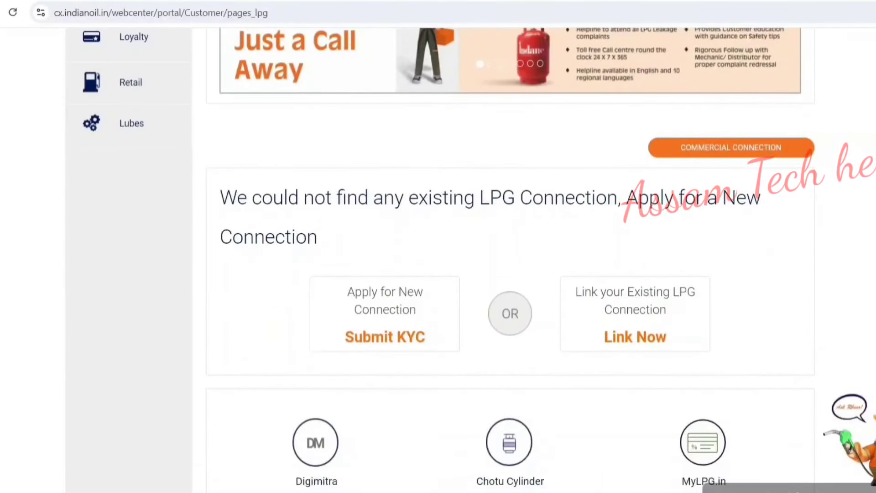
{"action": "scroll", "coordinate": [340, 234], "scroll_direction": "down", "scroll_amount": 1}
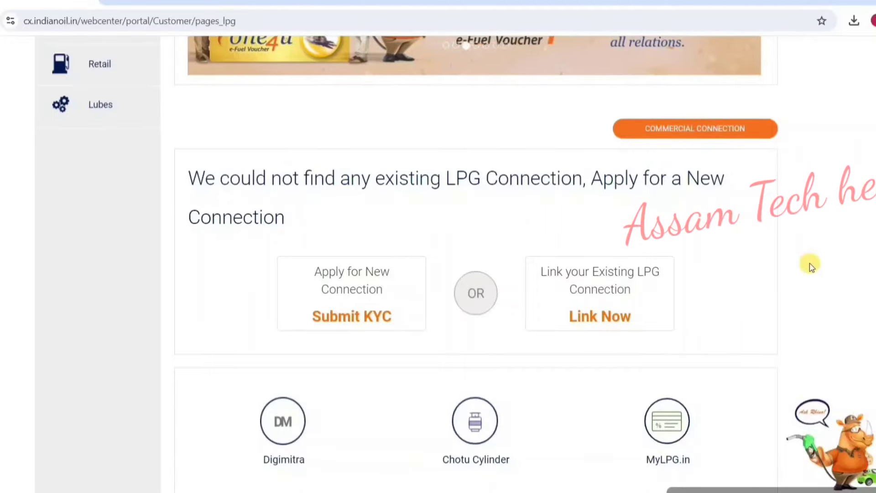
{"action": "scroll", "coordinate": [810, 267], "scroll_direction": "down", "scroll_amount": 2}
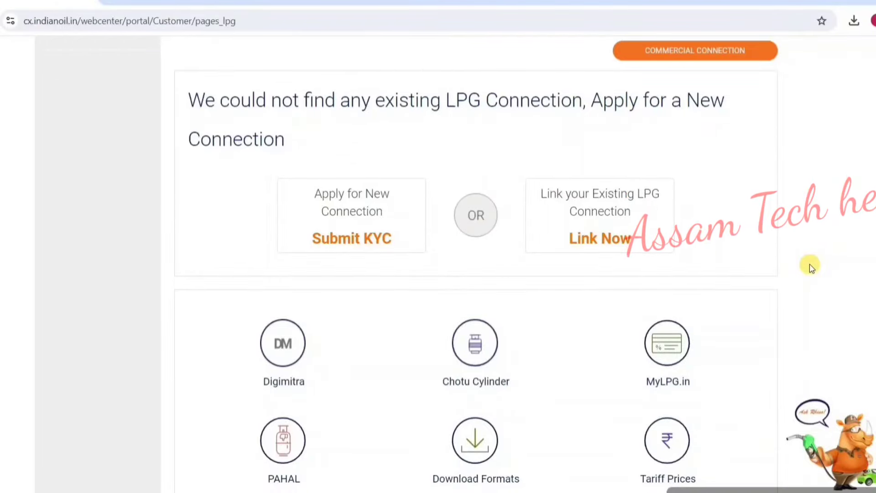
{"action": "scroll", "coordinate": [808, 262], "scroll_direction": "down", "scroll_amount": 1}
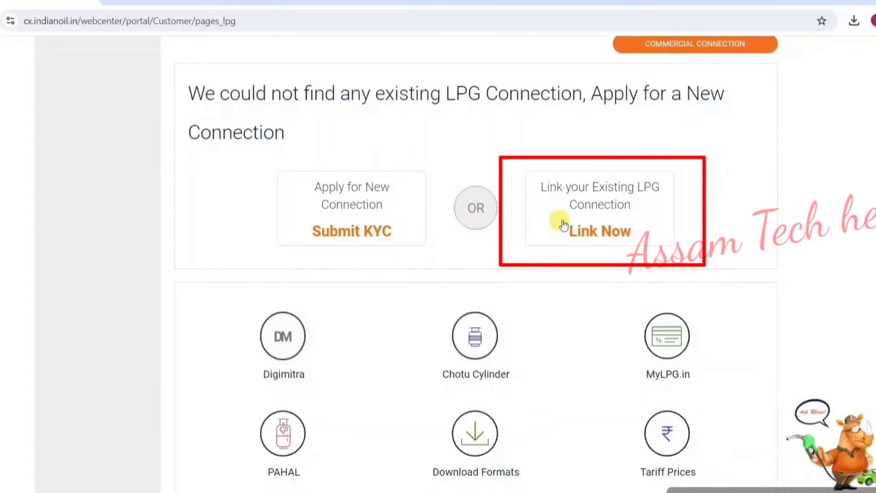
{"action": "scroll", "coordinate": [563, 224], "scroll_direction": "up", "scroll_amount": 1}
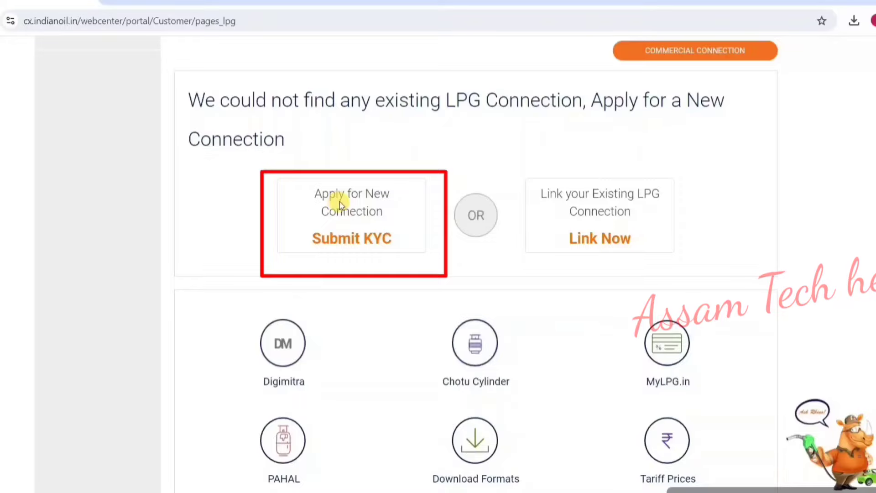
{"action": "left_click", "coordinate": [343, 241]}
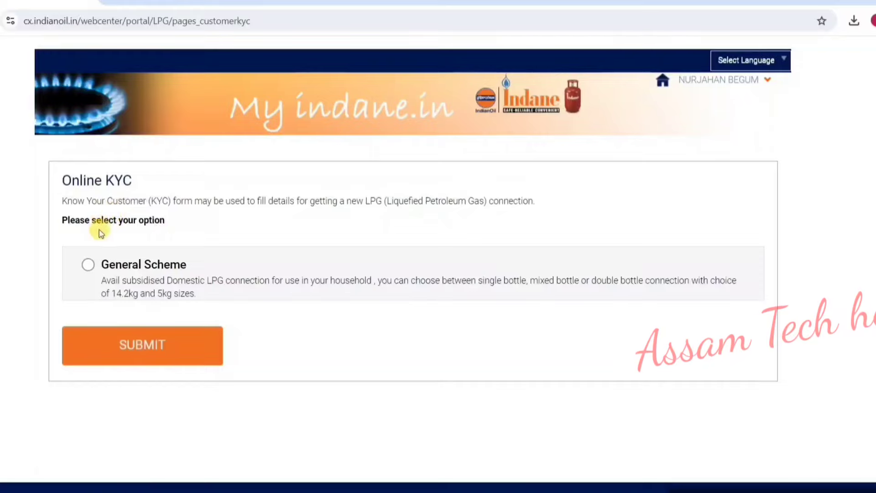
Step: Choose the General Scheme with the KYC option and submit the selection
{"action": "left_click", "coordinate": [88, 265]}
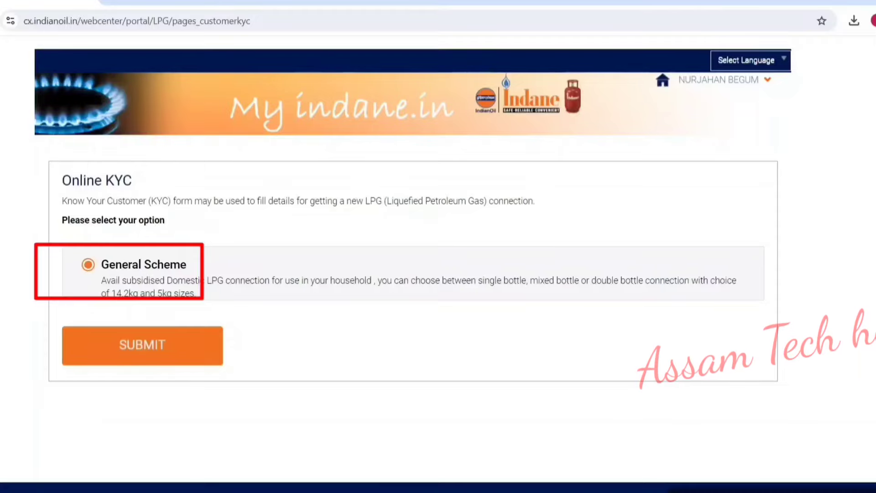
{"action": "scroll", "coordinate": [117, 220], "scroll_direction": "down", "scroll_amount": 3}
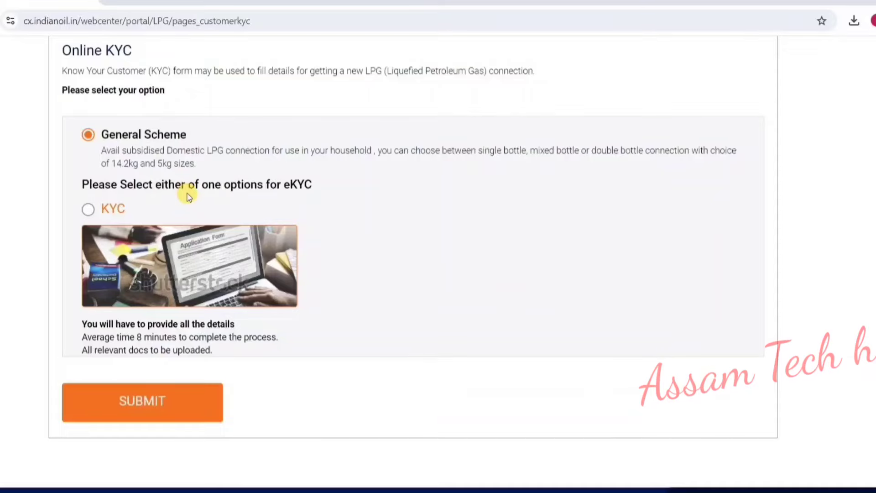
{"action": "left_click", "coordinate": [93, 212]}
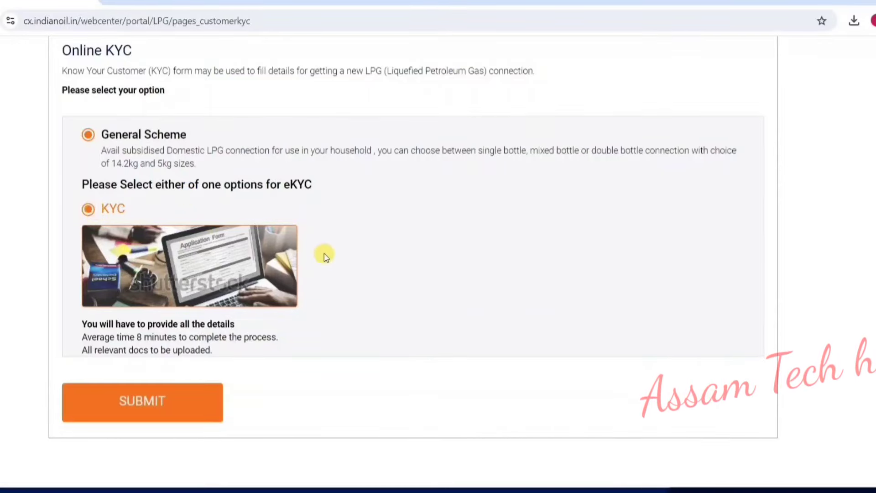
{"action": "left_click", "coordinate": [190, 401]}
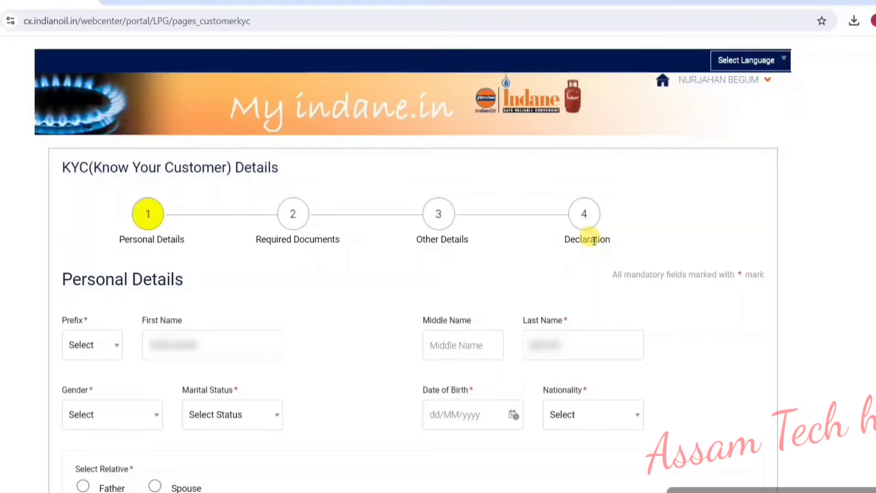
Step: Set the applicant's prefix to Mr. and clear the prefilled first name in the personal details
{"action": "left_click", "coordinate": [100, 352]}
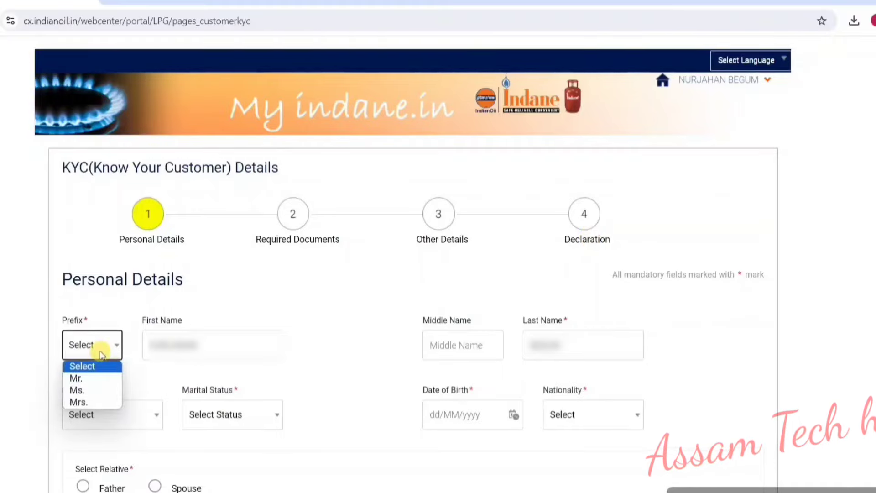
{"action": "left_click", "coordinate": [78, 378]}
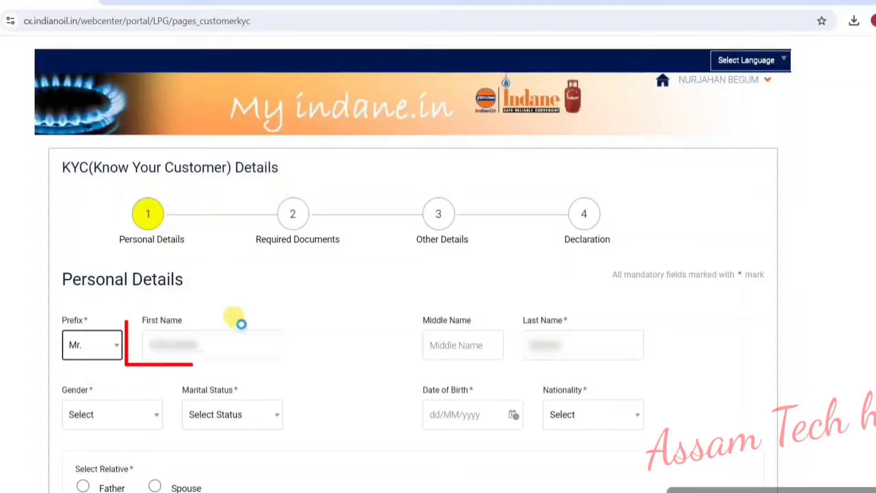
{"action": "left_click", "coordinate": [219, 348]}
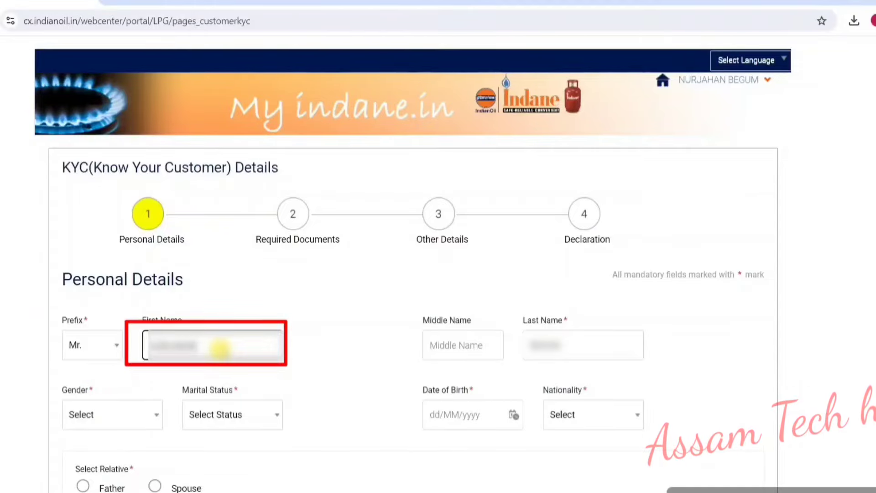
{"action": "key", "text": "BackSpace"}
{"action": "key", "text": "BackSpace"}
{"action": "key", "text": "BackSpace"}
{"action": "key", "text": "BackSpace"}
{"action": "key", "text": "BackSpace"}
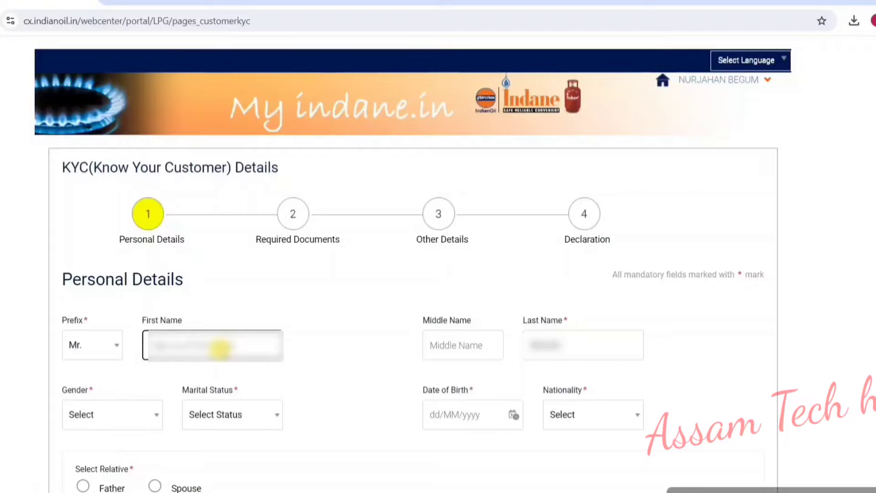
{"action": "left_click", "coordinate": [582, 341]}
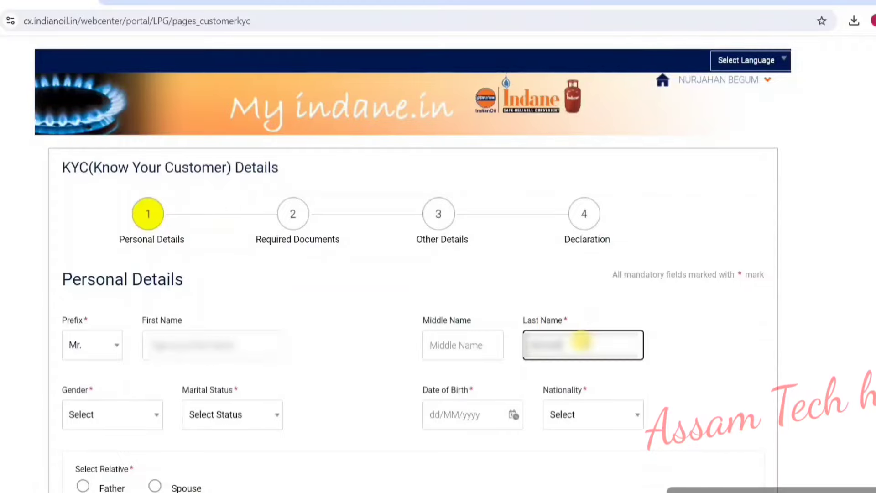
{"action": "left_click", "coordinate": [721, 346]}
{"action": "scroll", "coordinate": [722, 347], "scroll_direction": "down", "scroll_amount": 3}
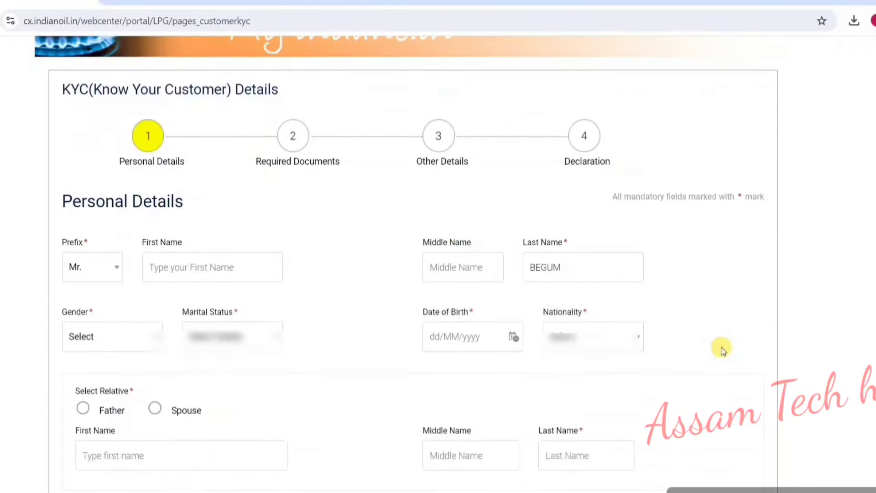
{"action": "scroll", "coordinate": [721, 346], "scroll_direction": "down", "scroll_amount": 1}
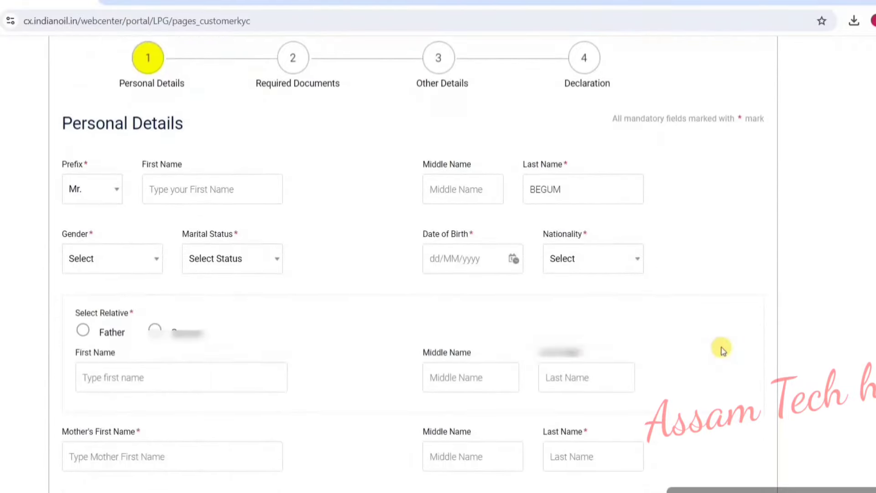
{"action": "left_click", "coordinate": [130, 268]}
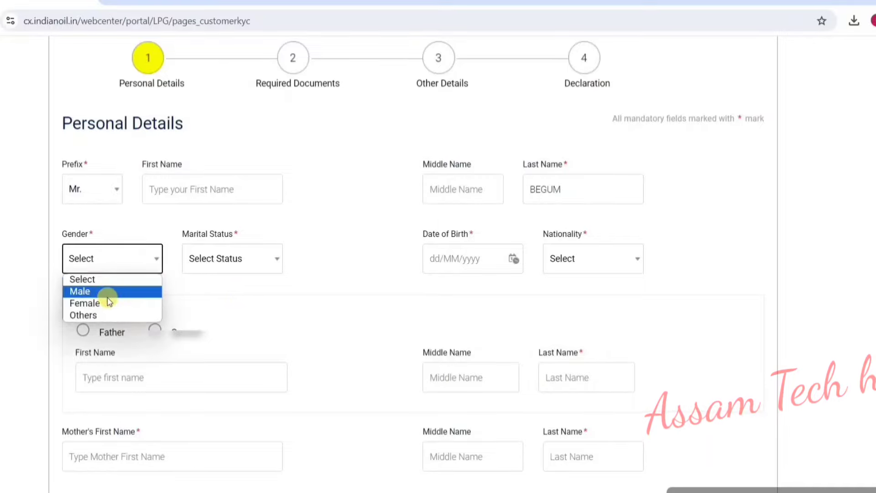
{"action": "left_click", "coordinate": [143, 216]}
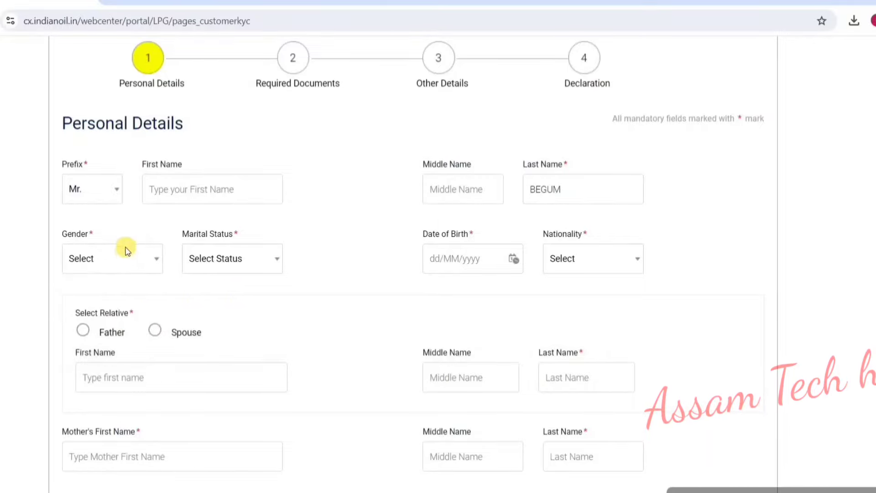
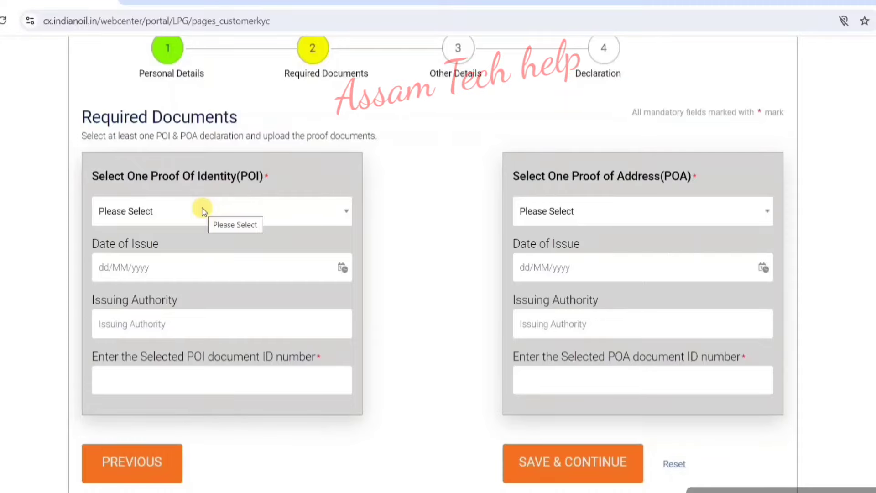
Step: Choose PAN Card as the proof of identity and enter its document ID number
{"action": "left_click", "coordinate": [203, 211]}
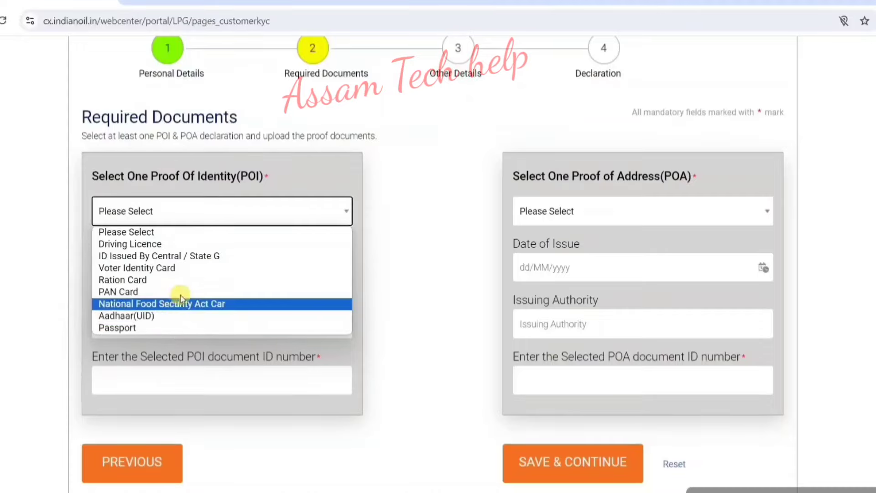
{"action": "left_click", "coordinate": [127, 291]}
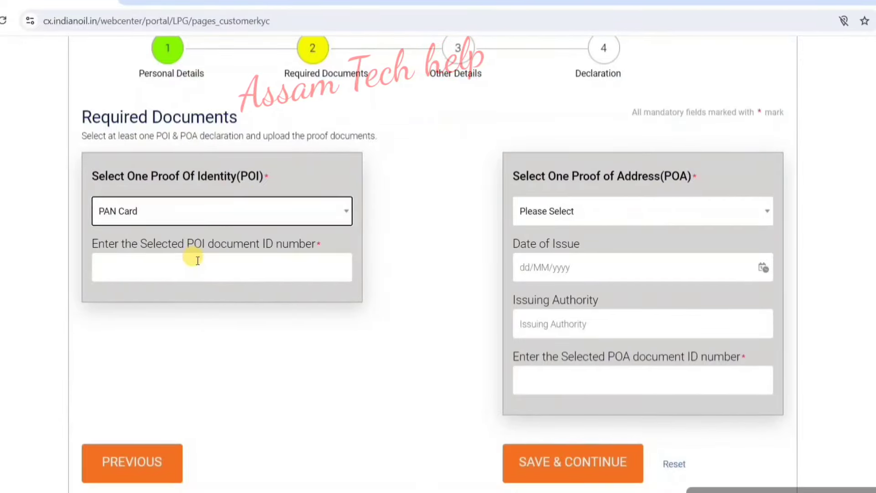
{"action": "left_click", "coordinate": [197, 260]}
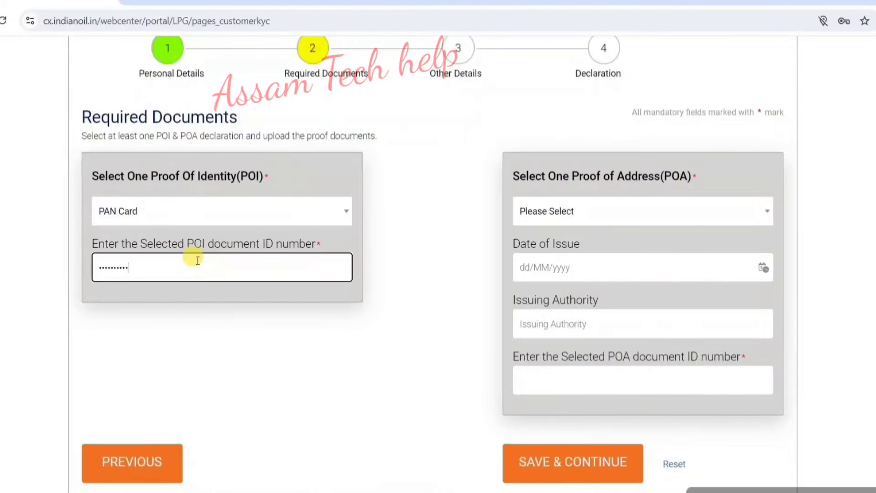
Step: Choose Aadhaar(UID) as the proof of address, then enter the document ID numbers for both the PAN card and the Aadhaar
{"action": "left_click", "coordinate": [568, 219]}
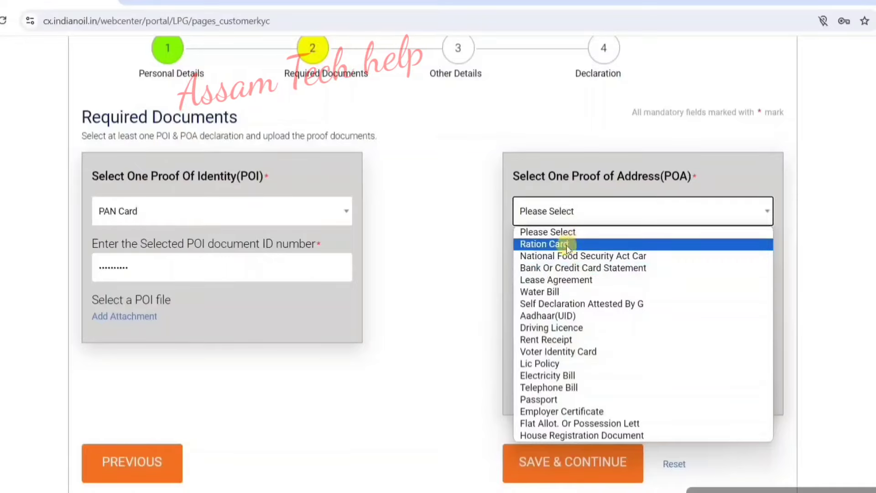
{"action": "left_click", "coordinate": [551, 320]}
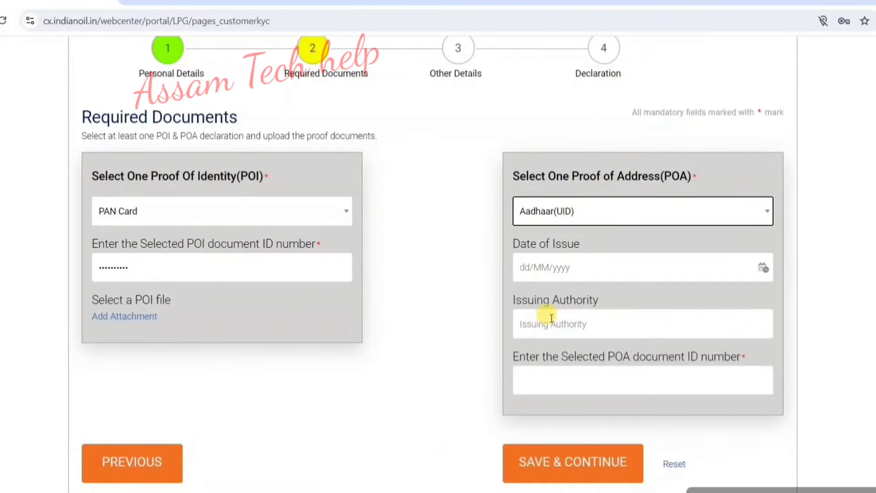
{"action": "left_click", "coordinate": [173, 267]}
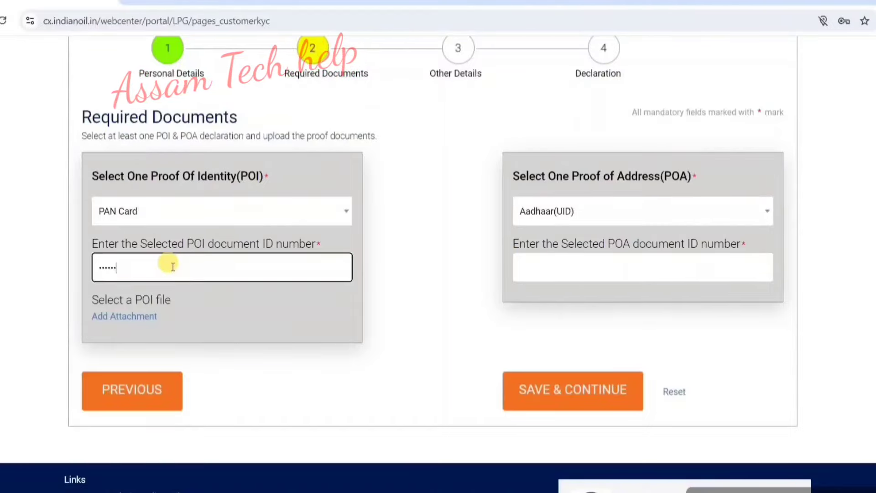
{"action": "left_click", "coordinate": [555, 254]}
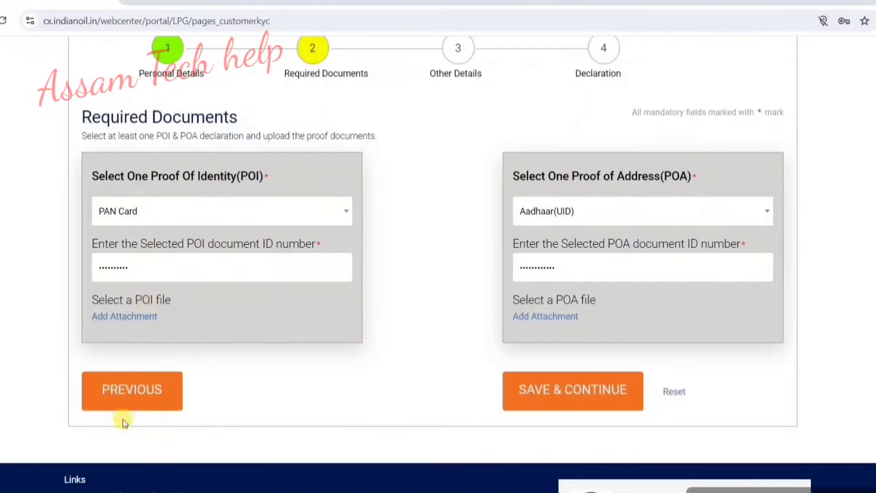
Step: Attach the scanned PAN card and Aadhaar images as the identity and address proofs, and save the required documents
{"action": "left_click", "coordinate": [138, 319]}
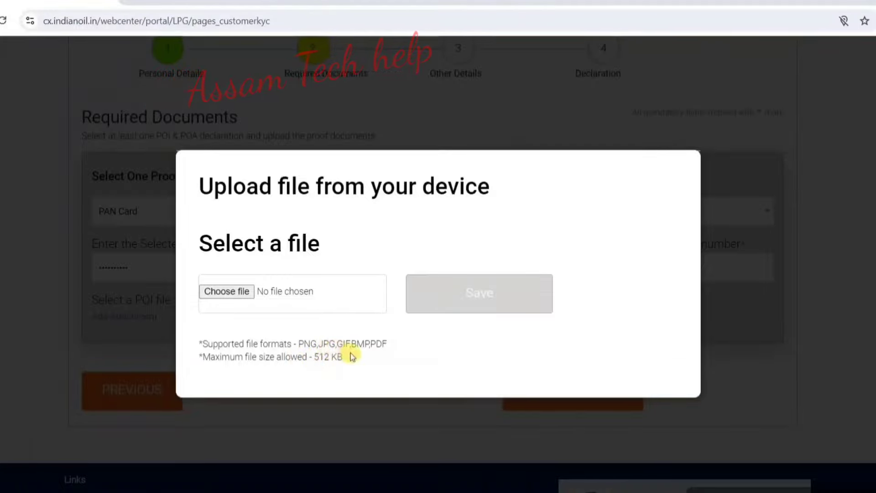
{"action": "left_click", "coordinate": [240, 292]}
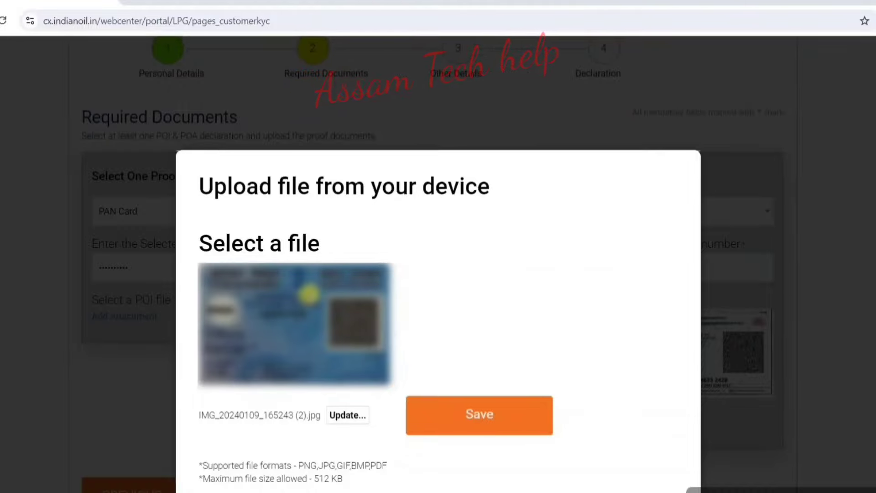
{"action": "left_click", "coordinate": [471, 412]}
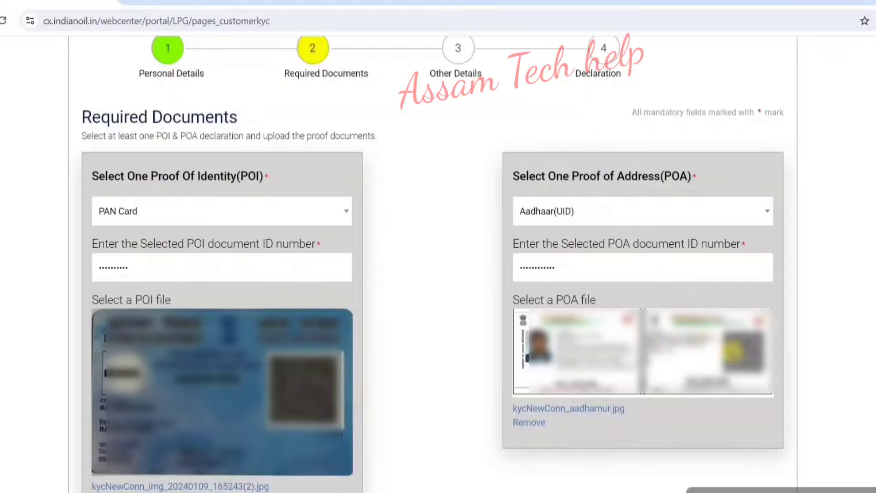
{"action": "scroll", "coordinate": [841, 337], "scroll_direction": "down", "scroll_amount": 1}
{"action": "scroll", "coordinate": [840, 337], "scroll_direction": "down", "scroll_amount": 3}
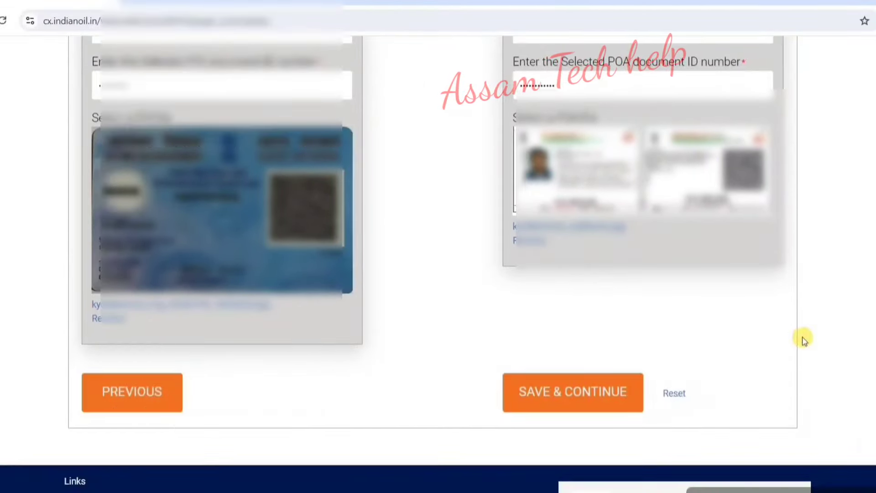
{"action": "left_click", "coordinate": [576, 394]}
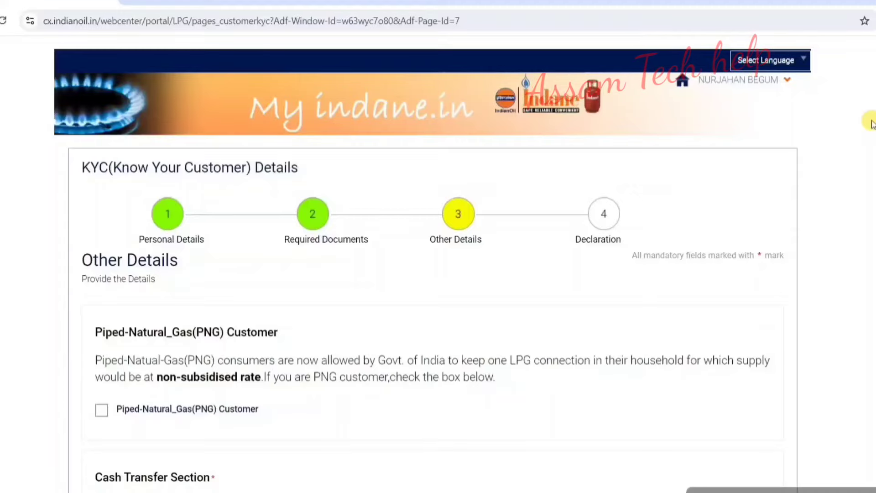
{"action": "scroll", "coordinate": [871, 122], "scroll_direction": "down", "scroll_amount": 4}
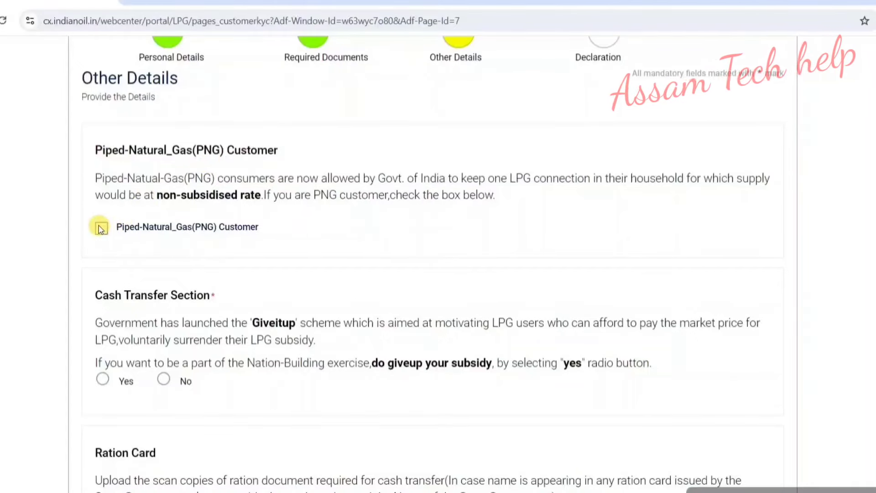
{"action": "scroll", "coordinate": [513, 374], "scroll_direction": "down", "scroll_amount": 2}
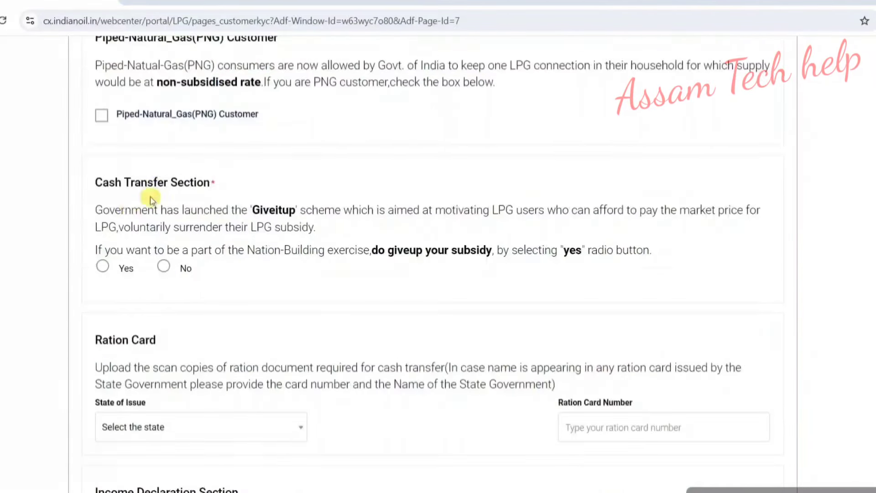
{"action": "left_click", "coordinate": [164, 268]}
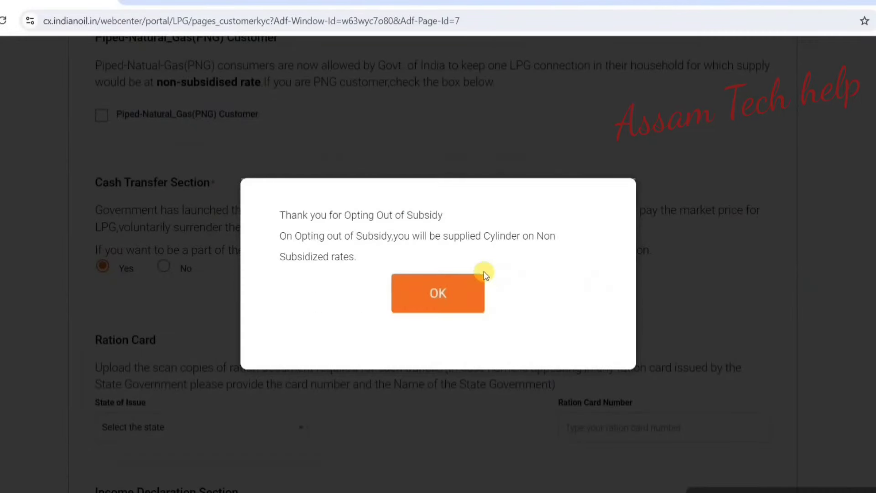
{"action": "left_click", "coordinate": [428, 294]}
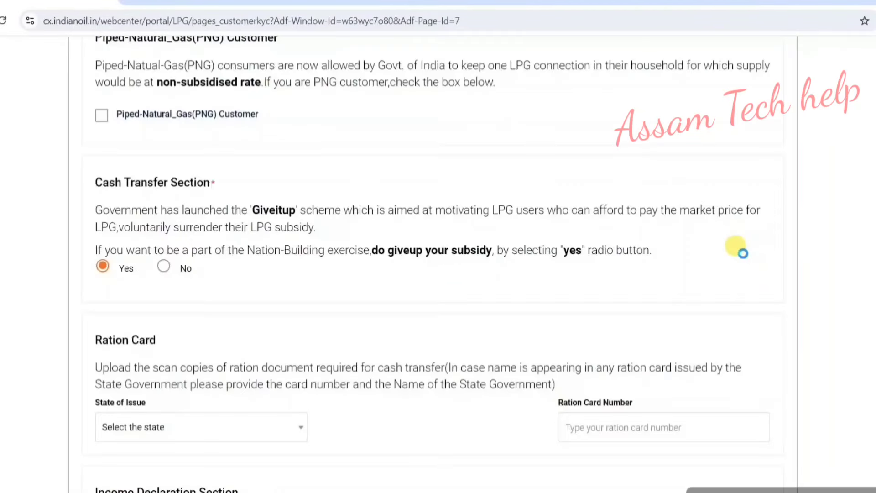
{"action": "scroll", "coordinate": [850, 249], "scroll_direction": "down", "scroll_amount": 3}
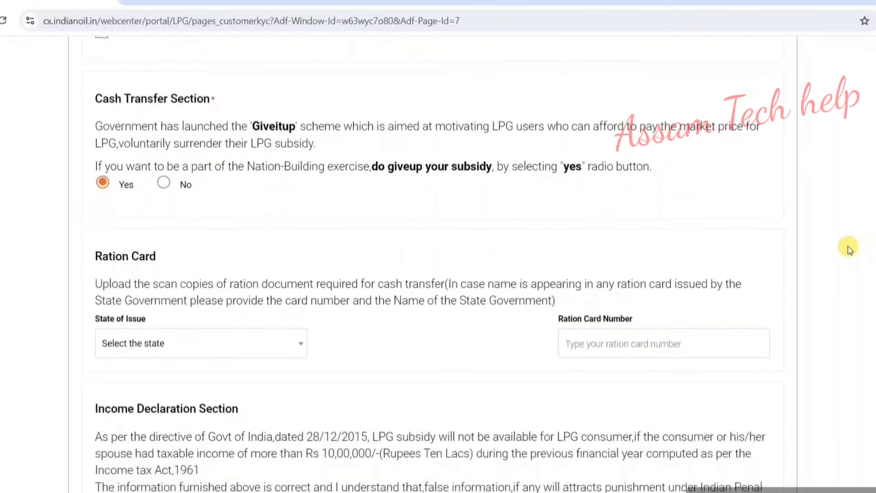
Step: Answer No to giving up the subsidy in the Cash Transfer section and choose to submit Bank Details
{"action": "left_click", "coordinate": [162, 141]}
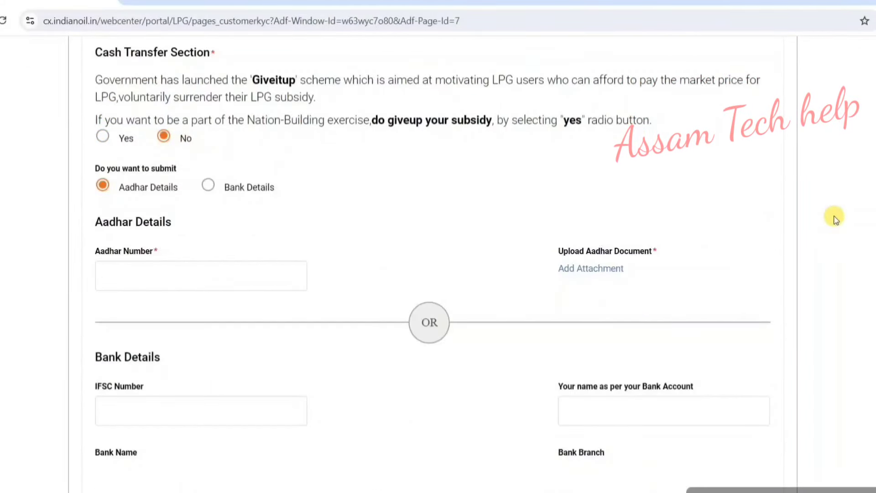
{"action": "left_click_drag", "start_coordinate": [835, 218], "coordinate": [221, 264]}
{"action": "left_click", "coordinate": [221, 264]}
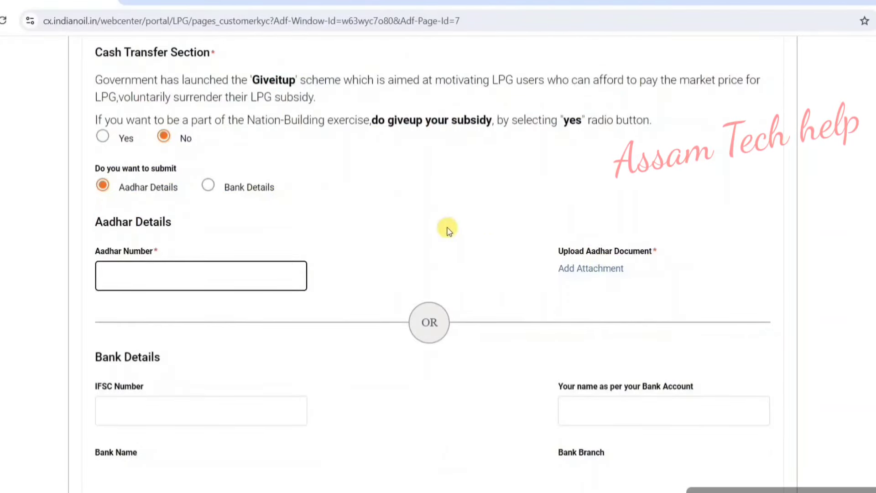
{"action": "left_click", "coordinate": [209, 186]}
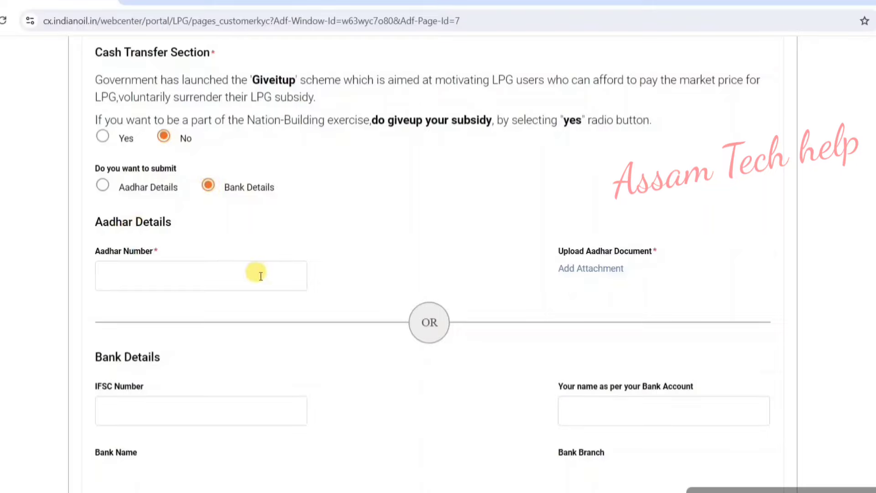
{"action": "left_click", "coordinate": [213, 275]}
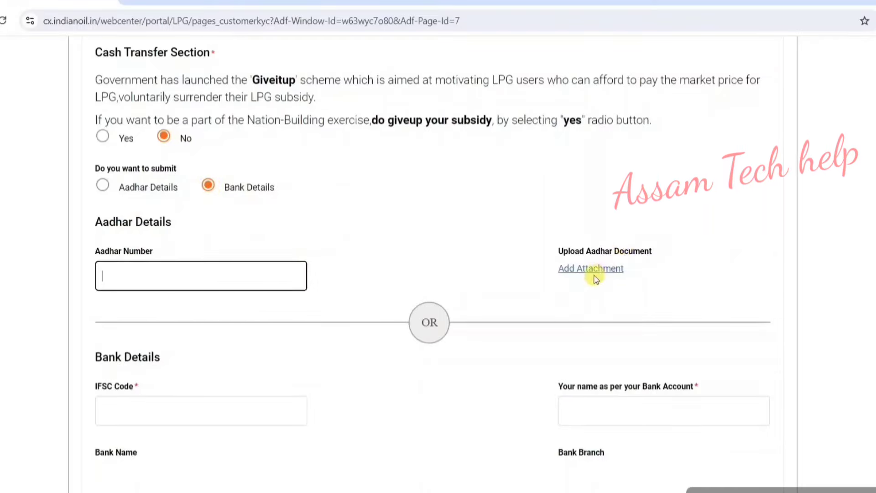
{"action": "left_click", "coordinate": [816, 349]}
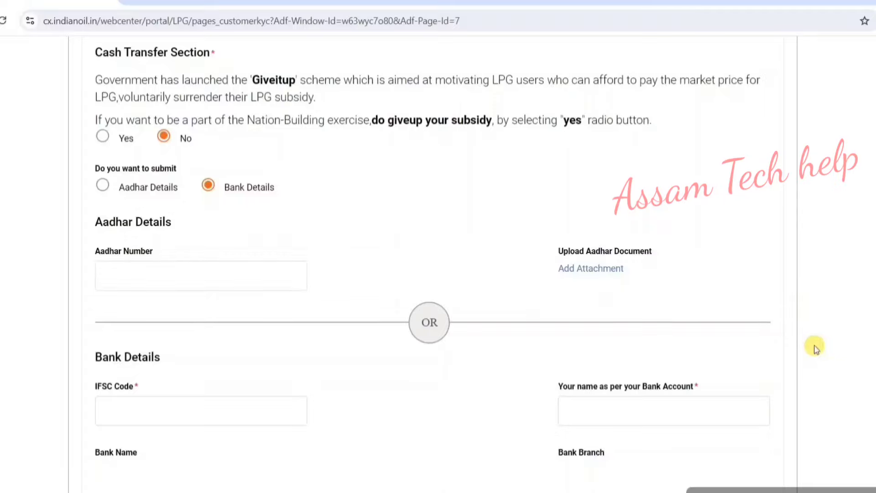
Step: Examine the required bank details and the ration card fields, including the list of issuing states
{"action": "scroll", "coordinate": [816, 348], "scroll_direction": "down", "scroll_amount": 5}
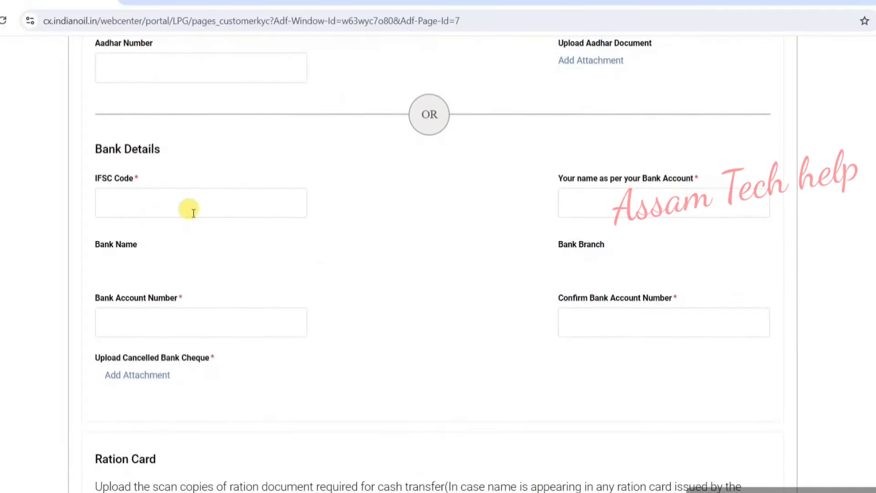
{"action": "left_click", "coordinate": [194, 213]}
{"action": "left_click", "coordinate": [648, 199]}
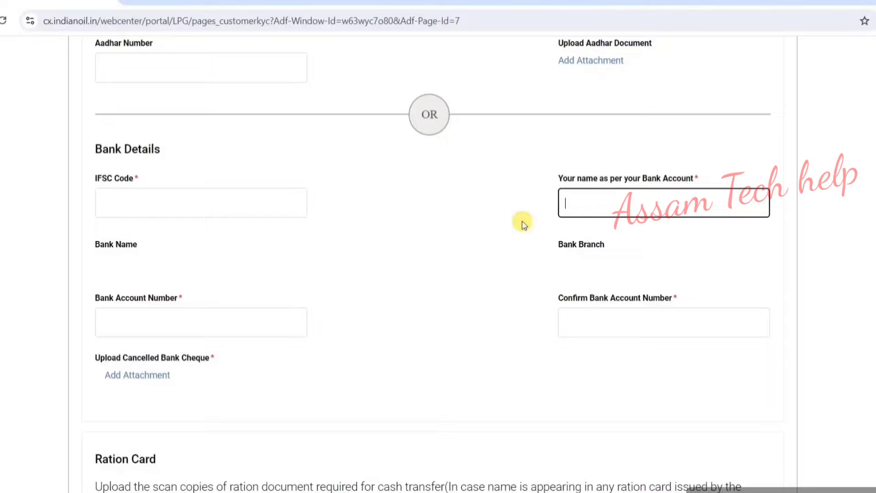
{"action": "left_click", "coordinate": [193, 319]}
{"action": "left_click", "coordinate": [583, 318]}
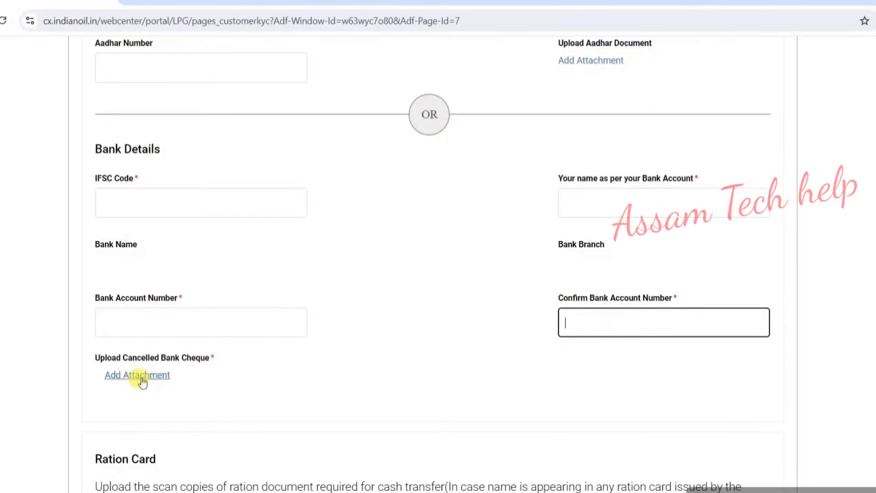
{"action": "left_click", "coordinate": [865, 381]}
{"action": "scroll", "coordinate": [865, 381], "scroll_direction": "down", "scroll_amount": 5}
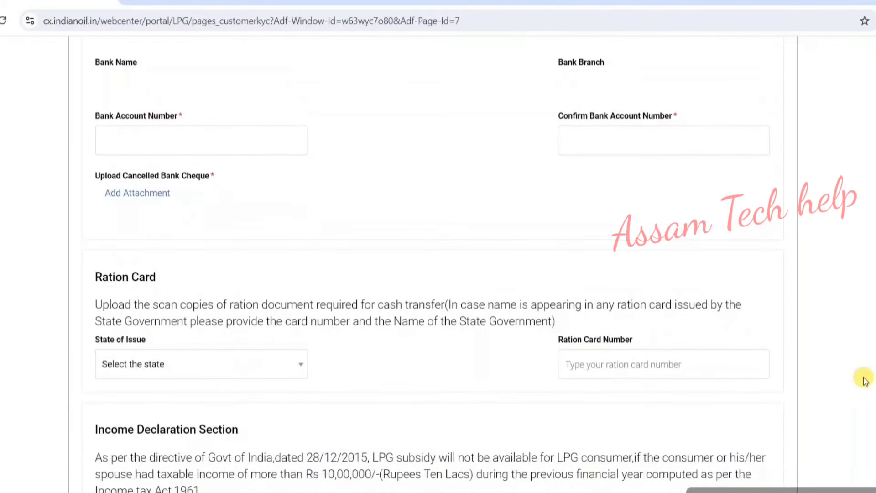
{"action": "scroll", "coordinate": [866, 381], "scroll_direction": "down", "scroll_amount": 1}
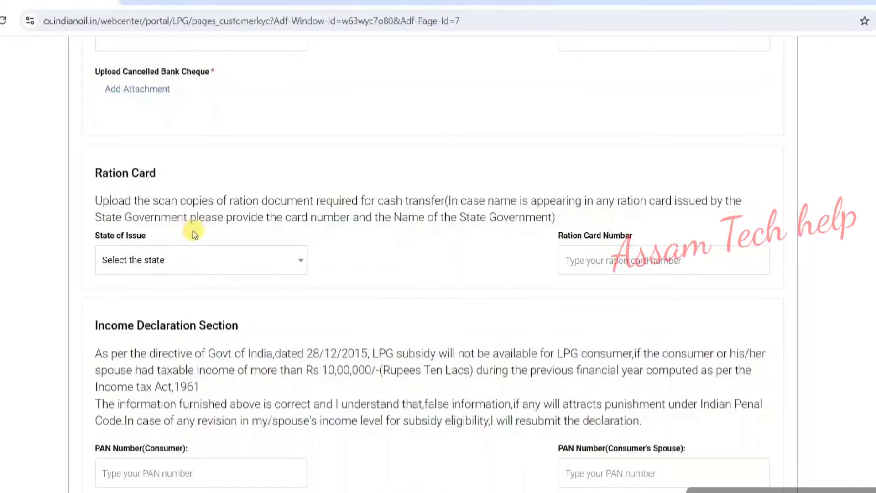
{"action": "left_click", "coordinate": [190, 265]}
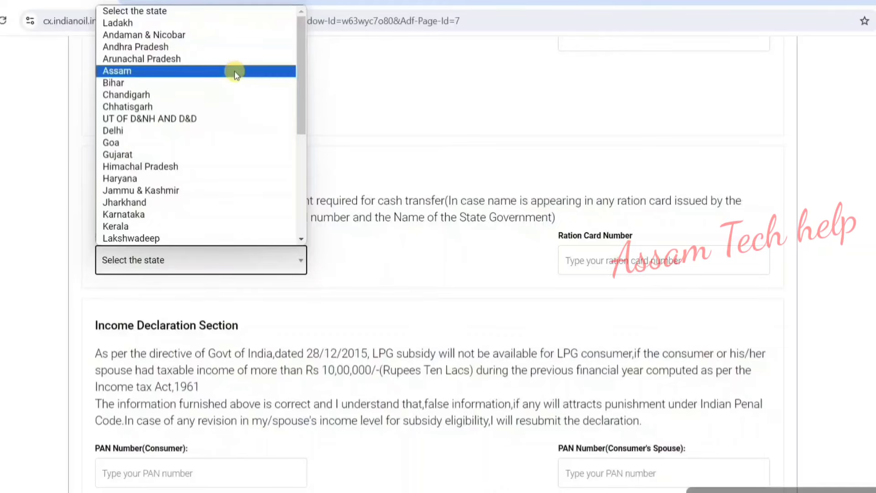
{"action": "left_click", "coordinate": [785, 274]}
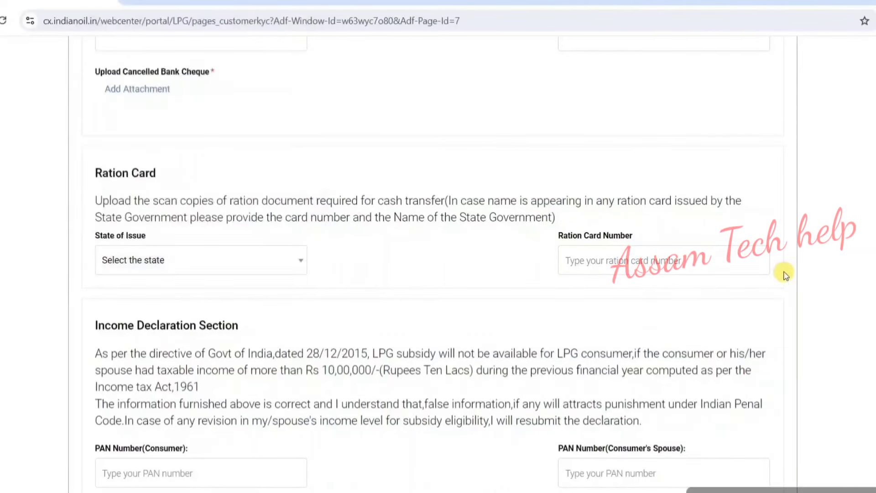
Step: Accept the income declaration and attach the applicant's photograph, saving the other details to continue to the Declaration stage
{"action": "scroll", "coordinate": [868, 300], "scroll_direction": "down", "scroll_amount": 5}
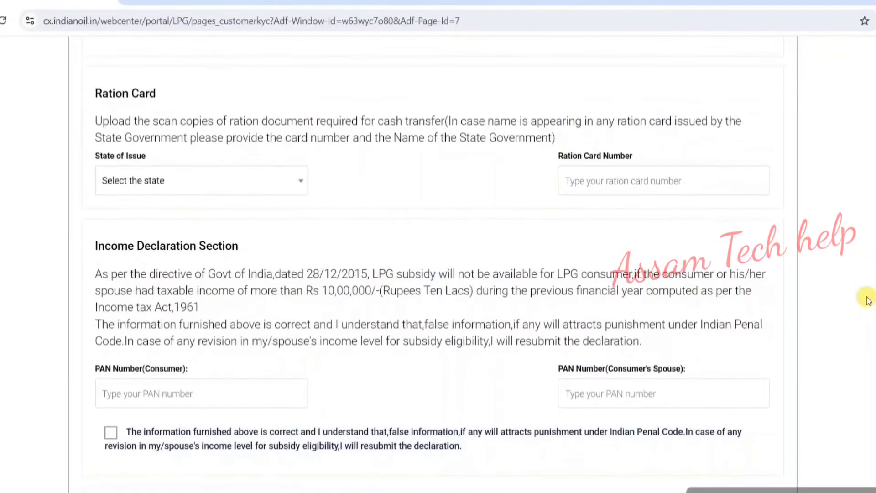
{"action": "scroll", "coordinate": [868, 300], "scroll_direction": "down", "scroll_amount": 1}
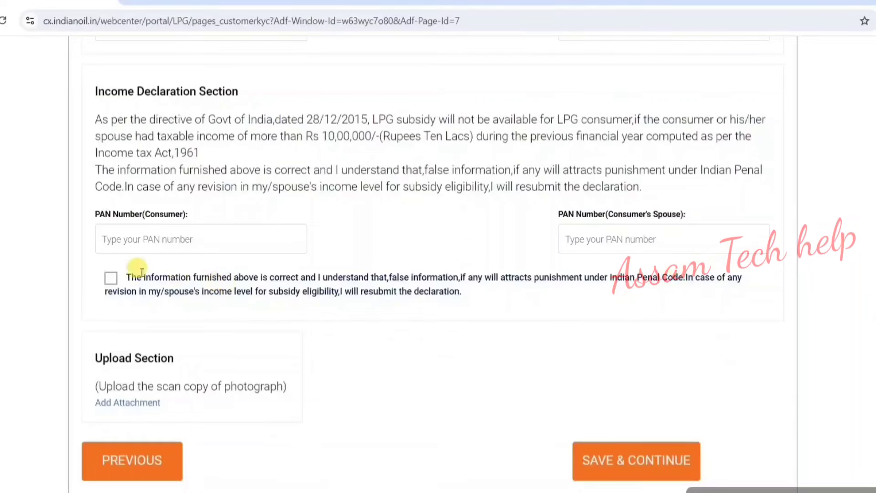
{"action": "left_click", "coordinate": [670, 237]}
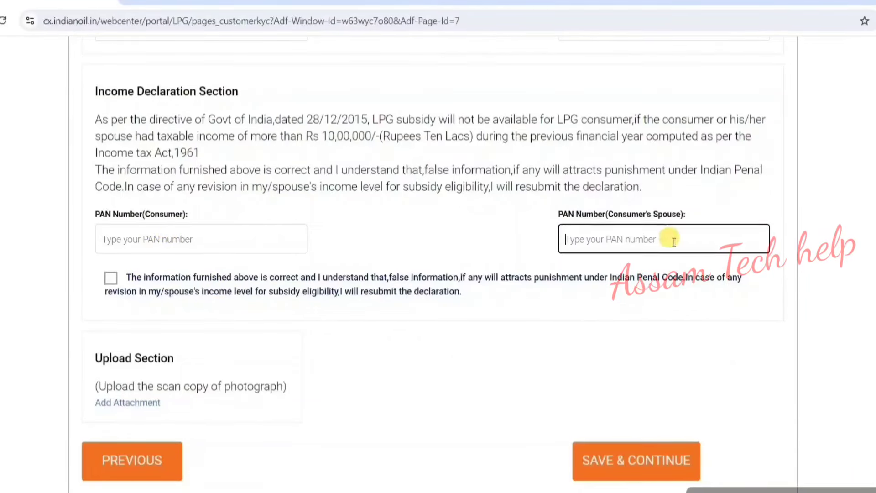
{"action": "left_click", "coordinate": [111, 278]}
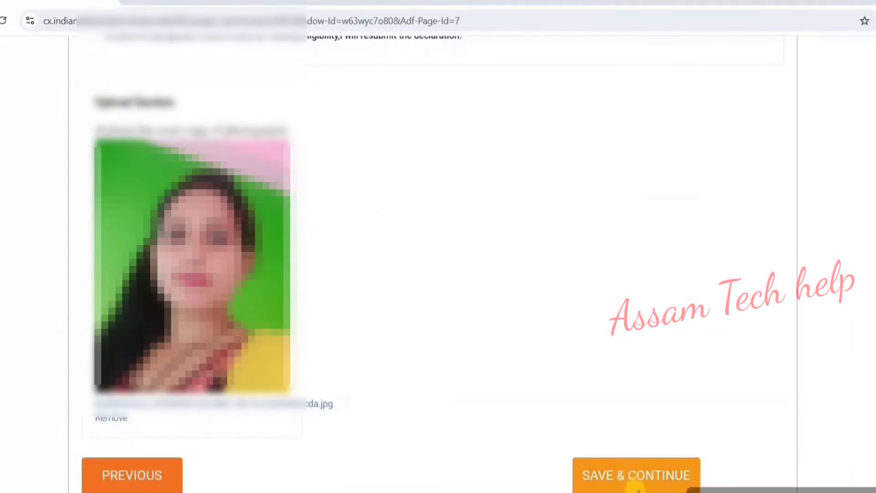
{"action": "left_click", "coordinate": [640, 481]}
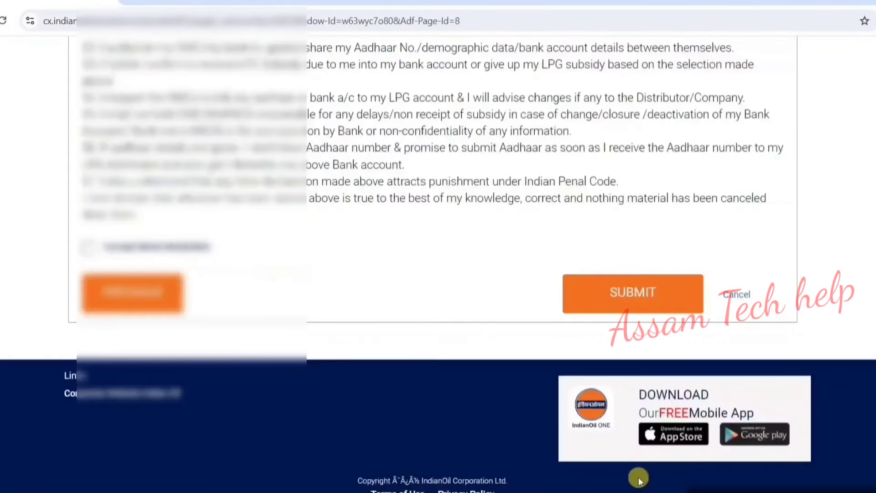
Step: Read through the terms for the domestic LPG connection and accept the declaration
{"action": "scroll", "coordinate": [438, 265], "scroll_direction": "up", "scroll_amount": 10}
{"action": "scroll", "coordinate": [438, 265], "scroll_direction": "up", "scroll_amount": 7}
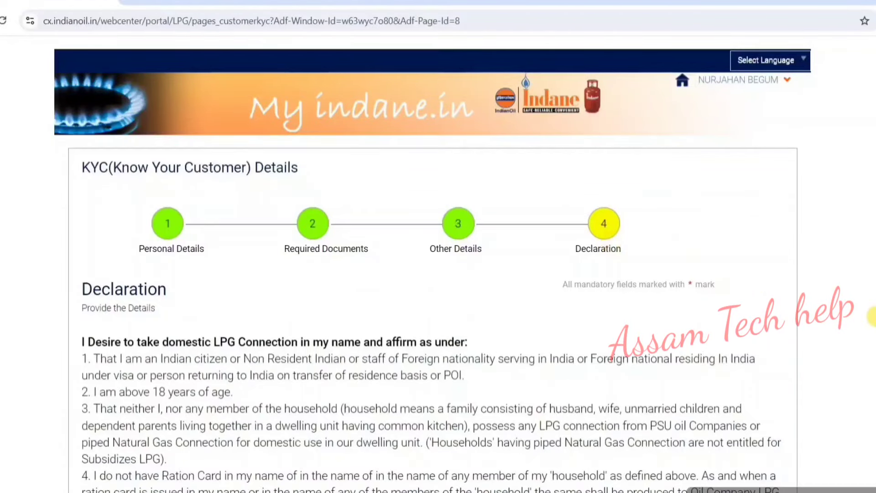
{"action": "scroll", "coordinate": [871, 316], "scroll_direction": "down", "scroll_amount": 10}
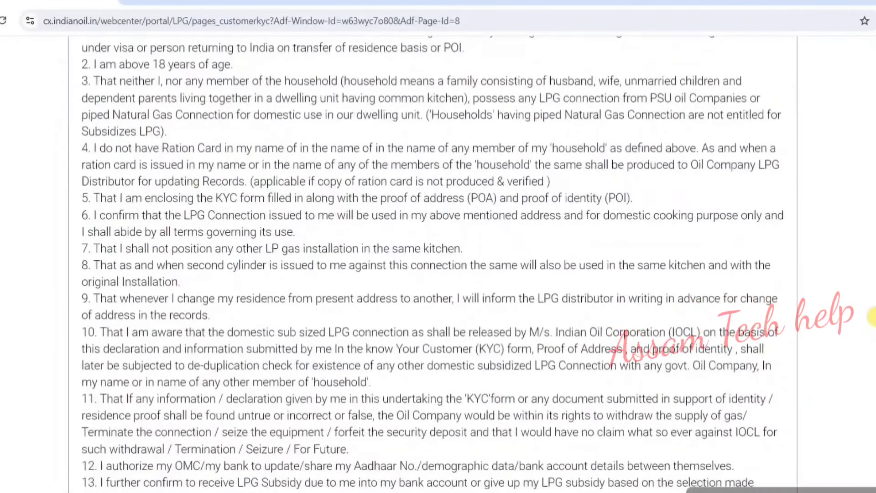
{"action": "scroll", "coordinate": [872, 315], "scroll_direction": "down", "scroll_amount": 4}
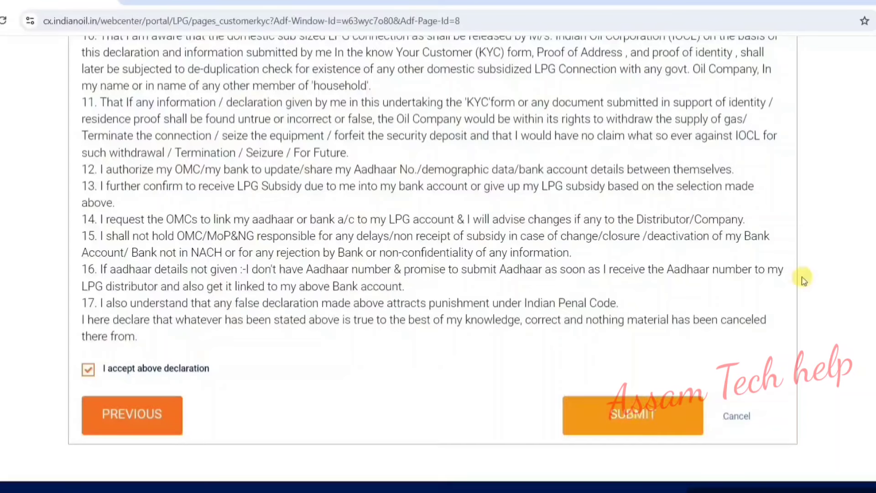
{"action": "scroll", "coordinate": [438, 246], "scroll_direction": "up", "scroll_amount": 15}
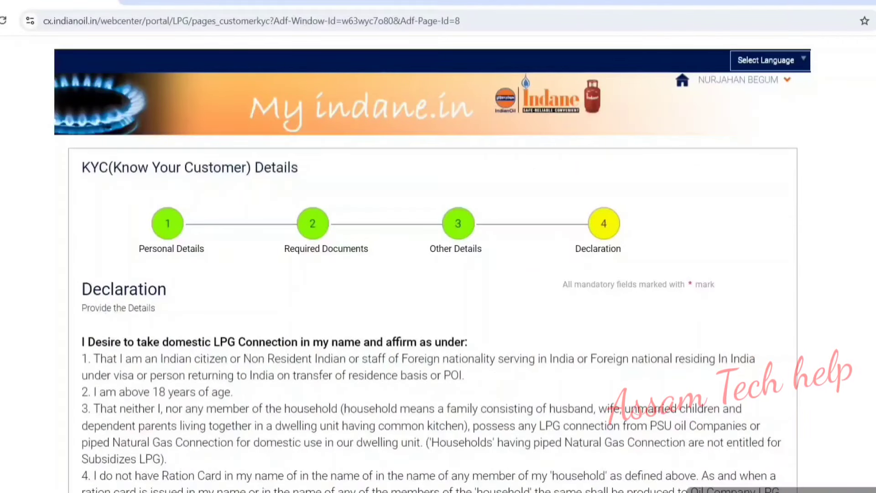